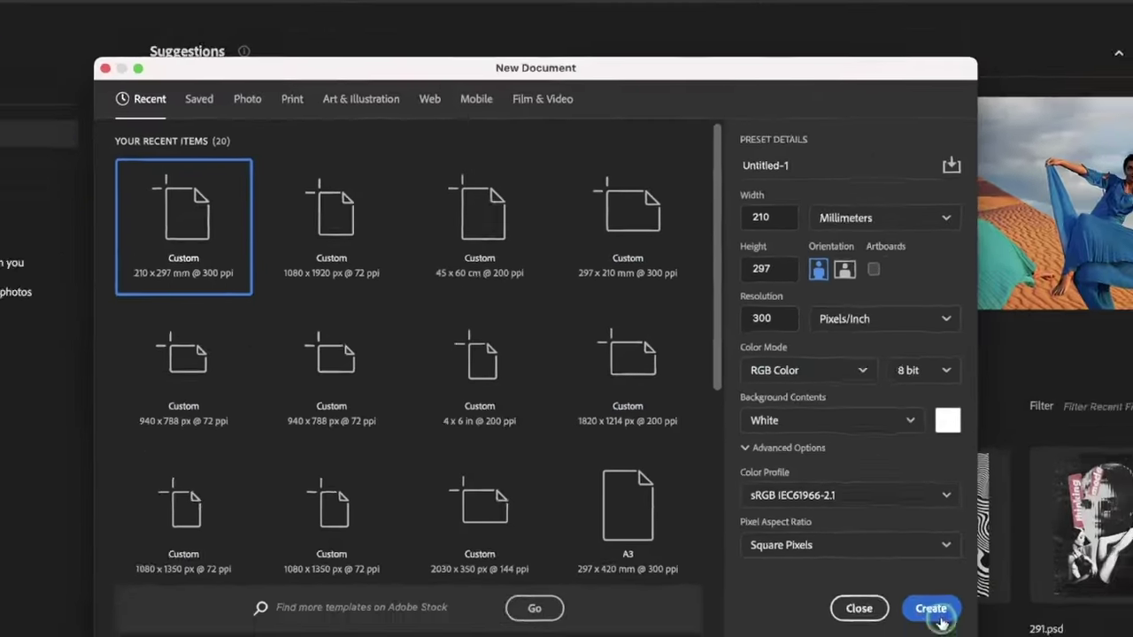
- Create a white 210 × 297 mm portrait document at 300 ppi
{"action": "left_click", "coordinate": [932, 608]}
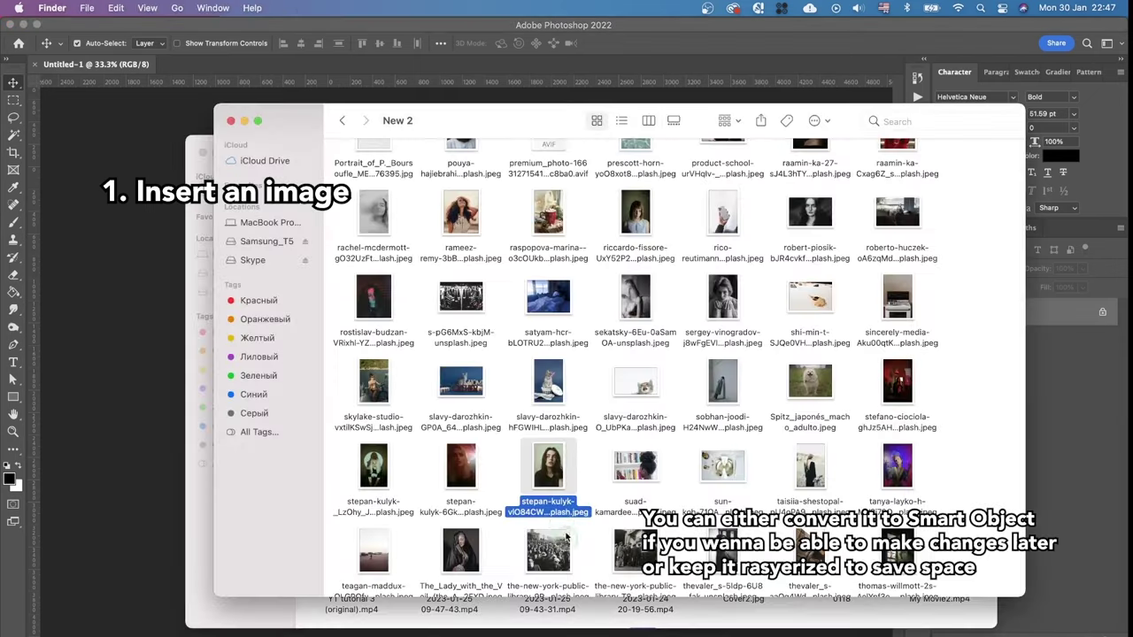
- Place the stepan-kulyk-vIO84CWBS0Q-unsplash photo on the page and scale it up slightly to fill it
{"action": "left_click_drag", "start_coordinate": [561, 526], "coordinate": [438, 405]}
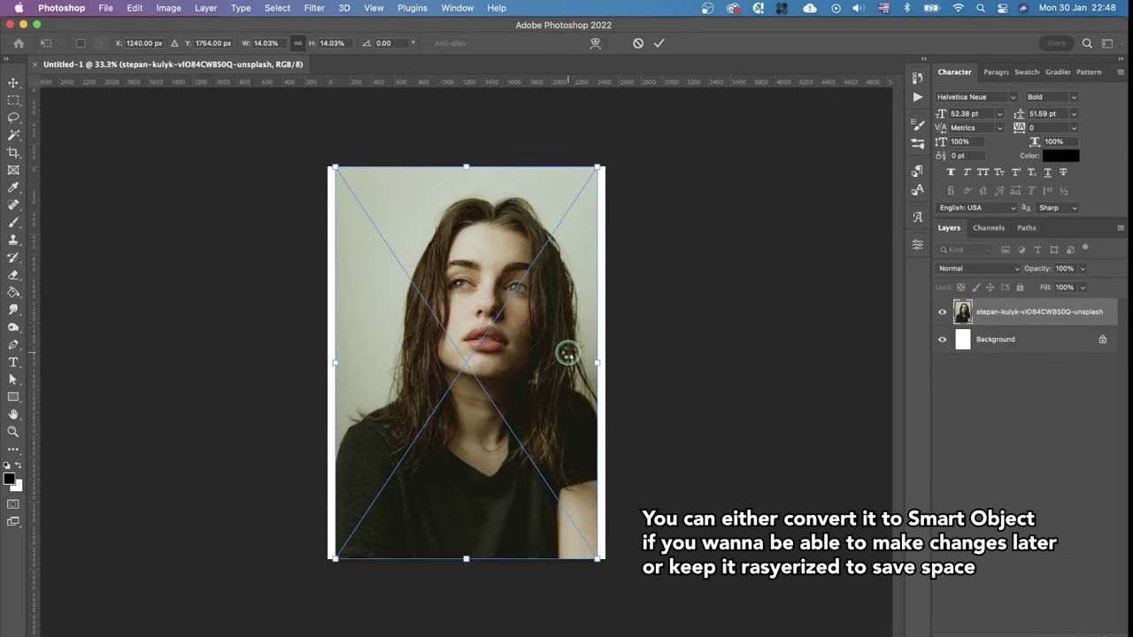
{"action": "left_click_drag", "start_coordinate": [597, 167], "coordinate": [609, 149]}
{"action": "key", "text": "Return"}
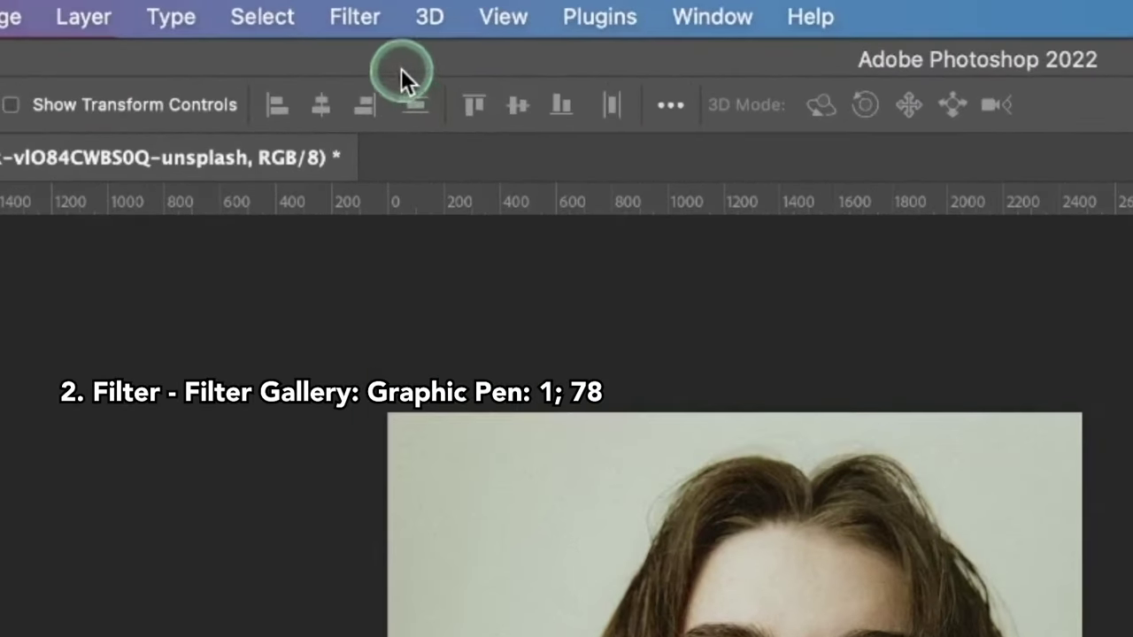
- In Filter Gallery, apply Sketch > Graphic Pen with Stroke Length 1 and Light/Dark Balance 78
{"action": "left_click", "coordinate": [361, 25]}
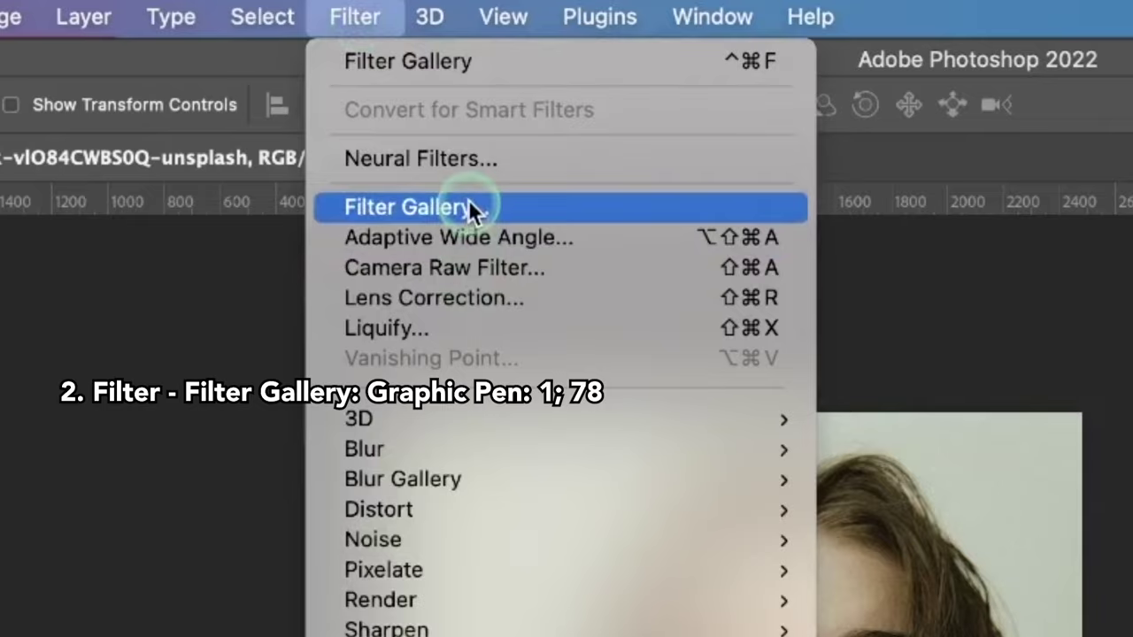
{"action": "left_click", "coordinate": [469, 206]}
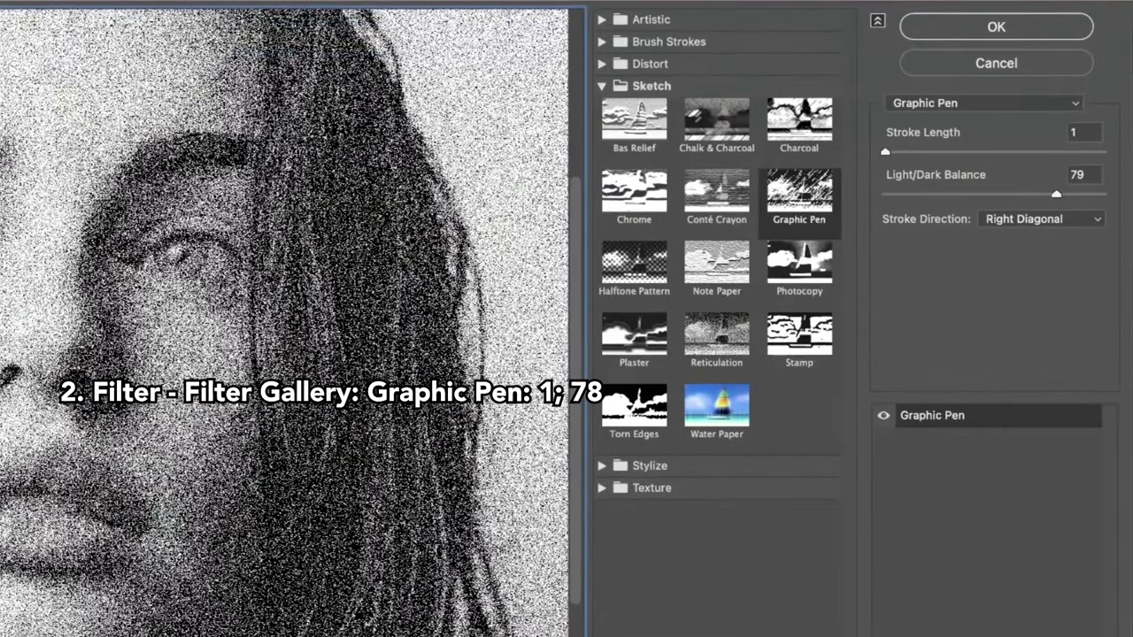
{"action": "key", "text": "ctrl+minus"}
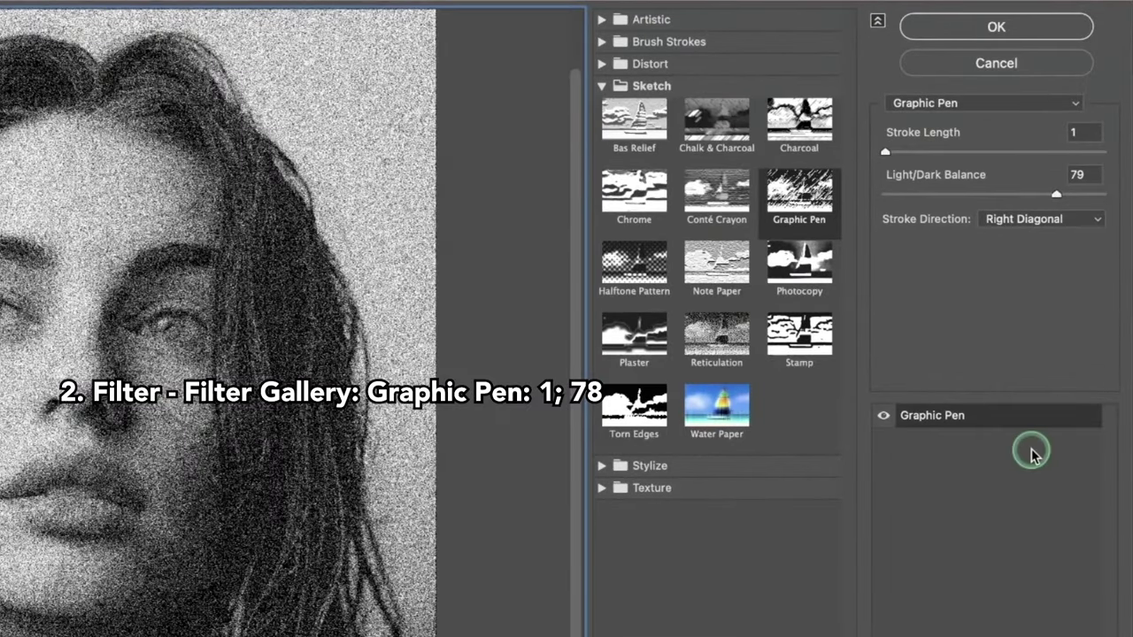
{"action": "left_click", "coordinate": [1089, 175]}
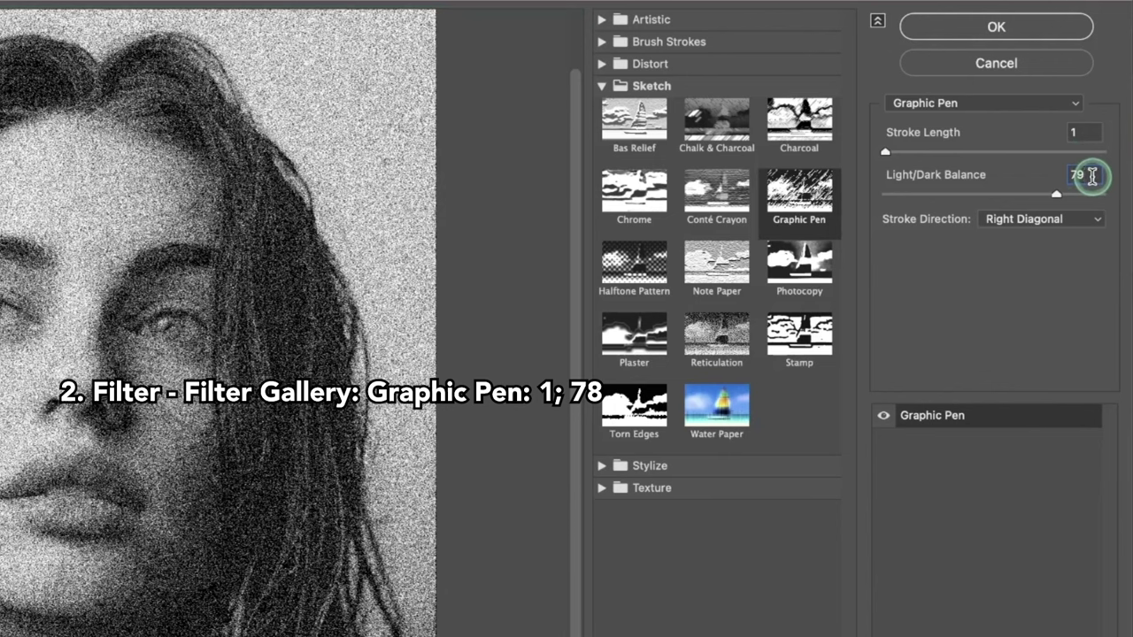
{"action": "type", "text": "78"}
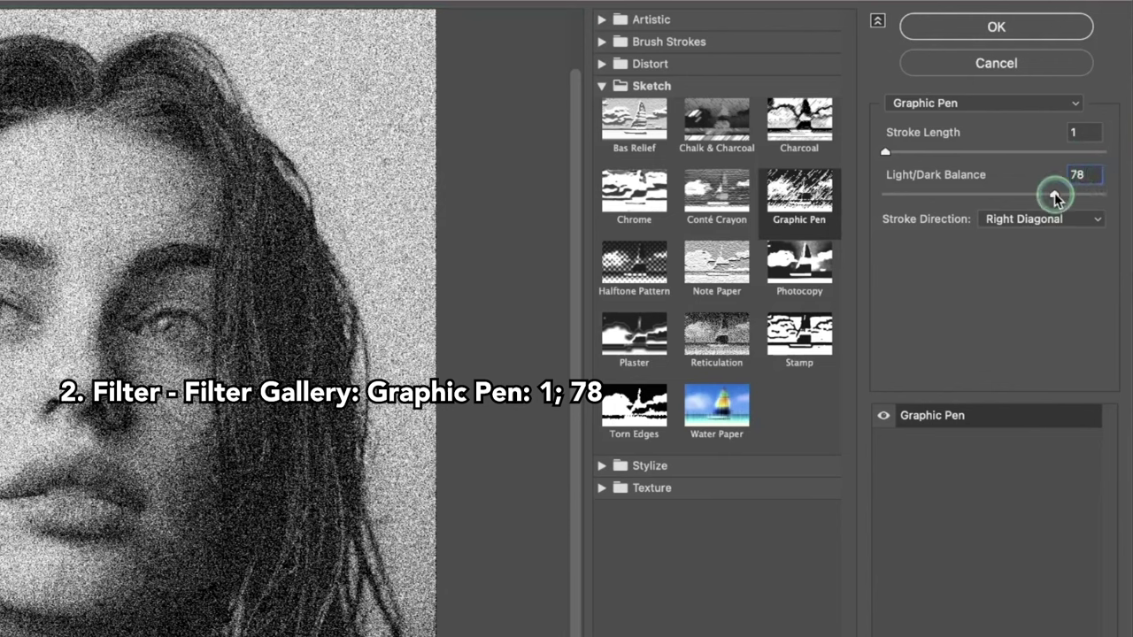
{"action": "mouse_move", "coordinate": [1051, 196]}
{"action": "left_mouse_down"}
{"action": "mouse_move", "coordinate": [992, 193]}
{"action": "mouse_move", "coordinate": [1085, 191]}
{"action": "mouse_move", "coordinate": [1039, 197]}
{"action": "left_mouse_up"}
{"action": "left_click", "coordinate": [1085, 175]}
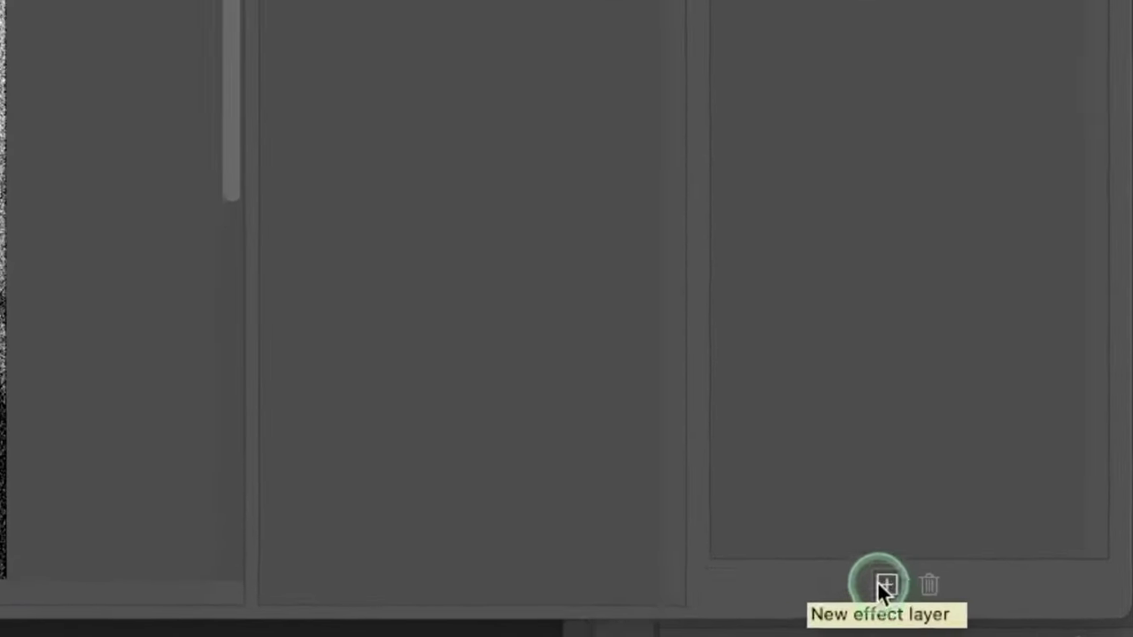
- Add a Torn Edges effect layer with Smoothness 13, Contrast 15 and Image Balance 16
{"action": "left_click", "coordinate": [879, 584]}
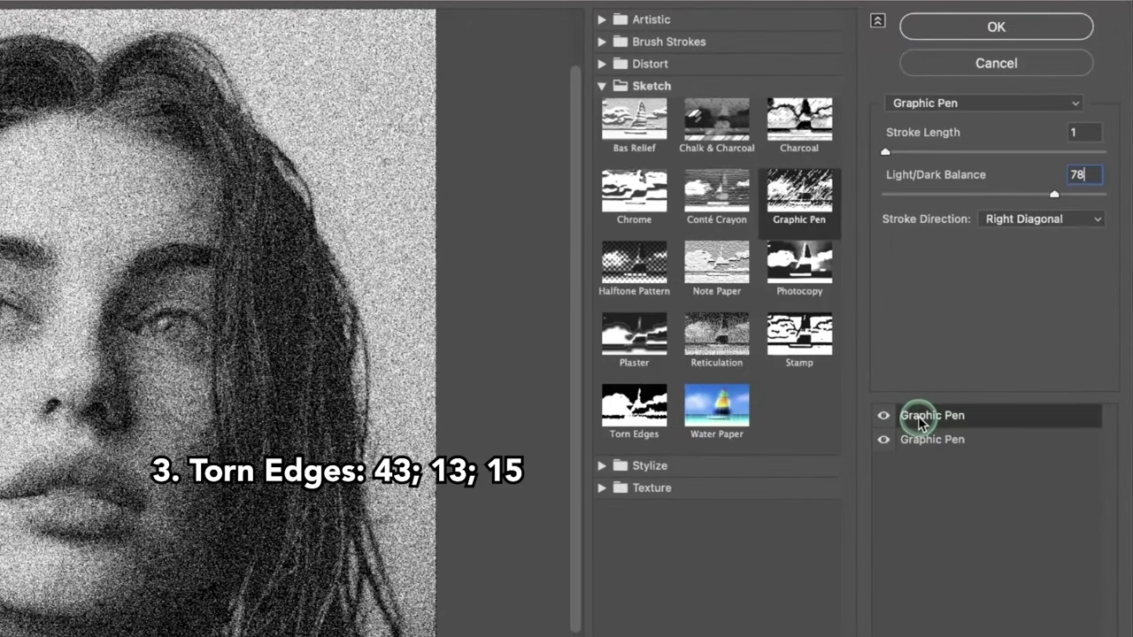
{"action": "left_click", "coordinate": [636, 406]}
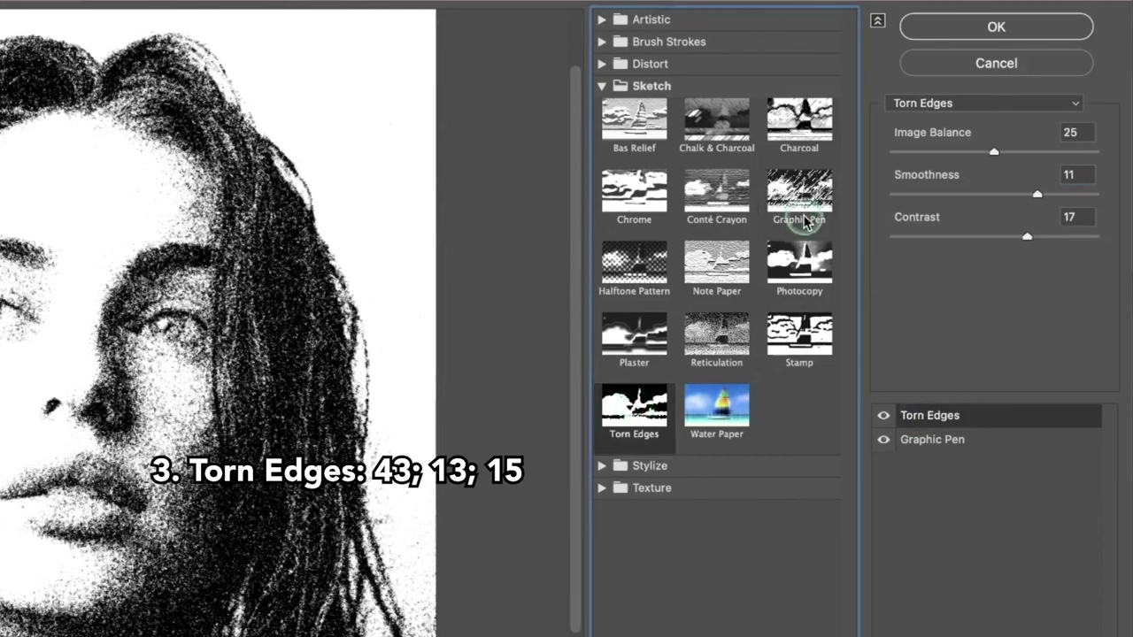
{"action": "left_click", "coordinate": [1078, 173]}
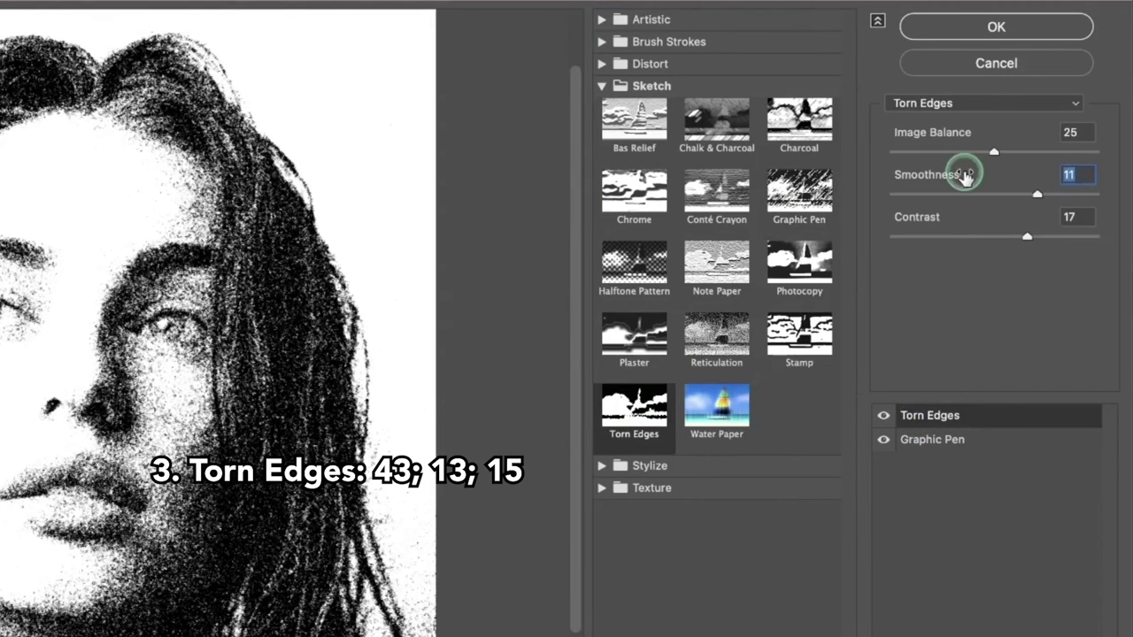
{"action": "type", "text": "13"}
{"action": "left_click", "coordinate": [1075, 217]}
{"action": "type", "text": "15"}
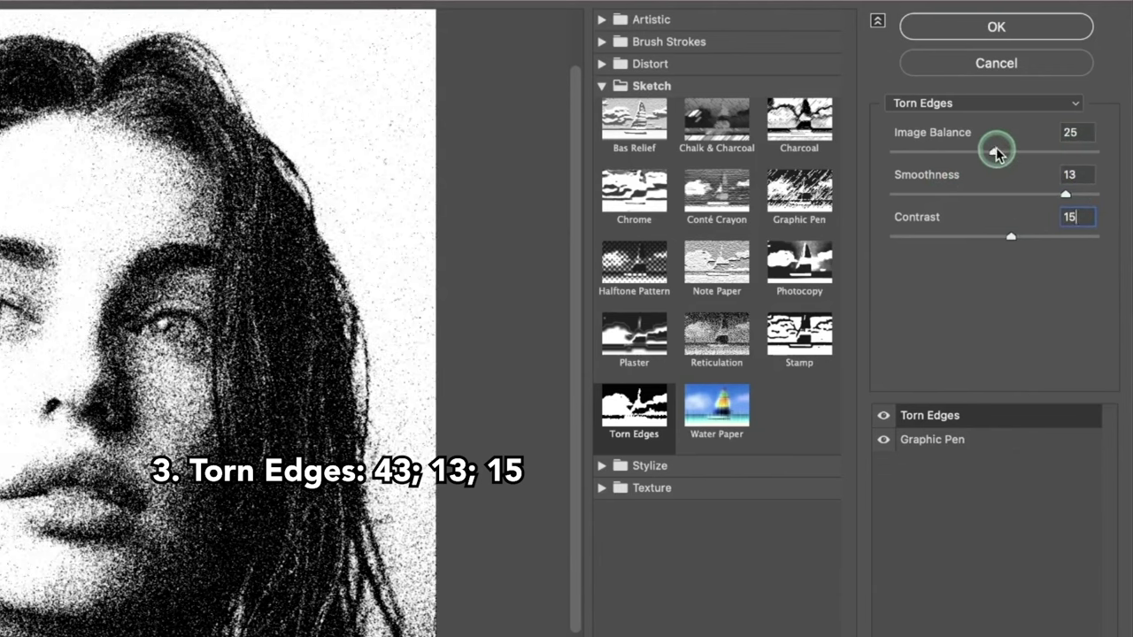
{"action": "left_click_drag", "start_coordinate": [1069, 156], "coordinate": [979, 151]}
{"action": "left_click", "coordinate": [912, 419]}
{"action": "left_click_drag", "start_coordinate": [911, 416], "coordinate": [463, 615]}
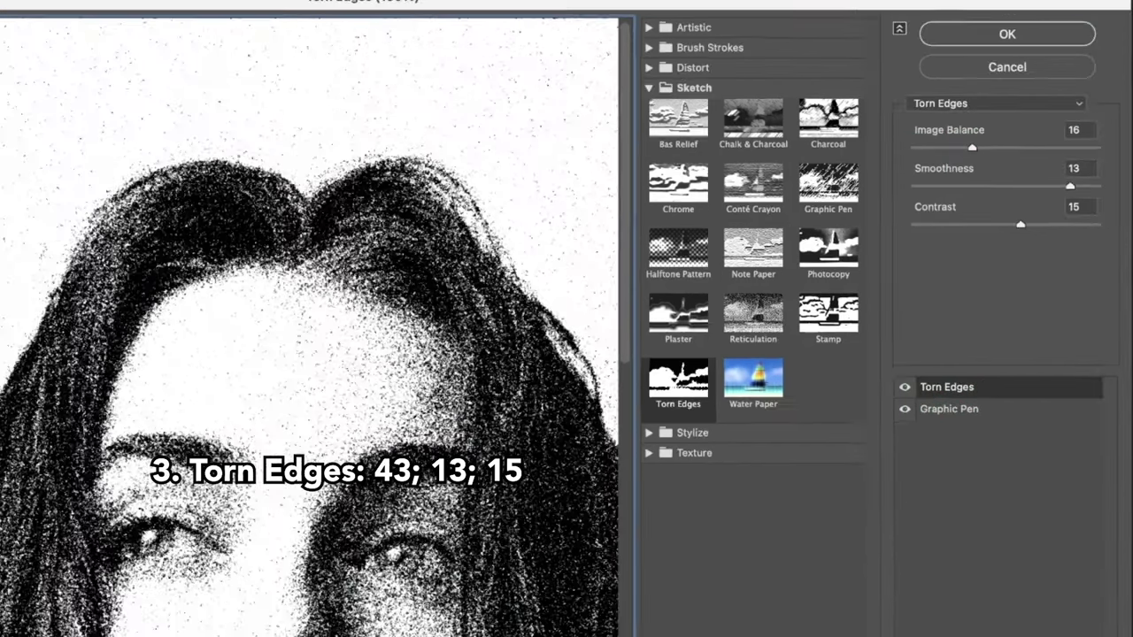
{"action": "key", "text": "super+minus"}
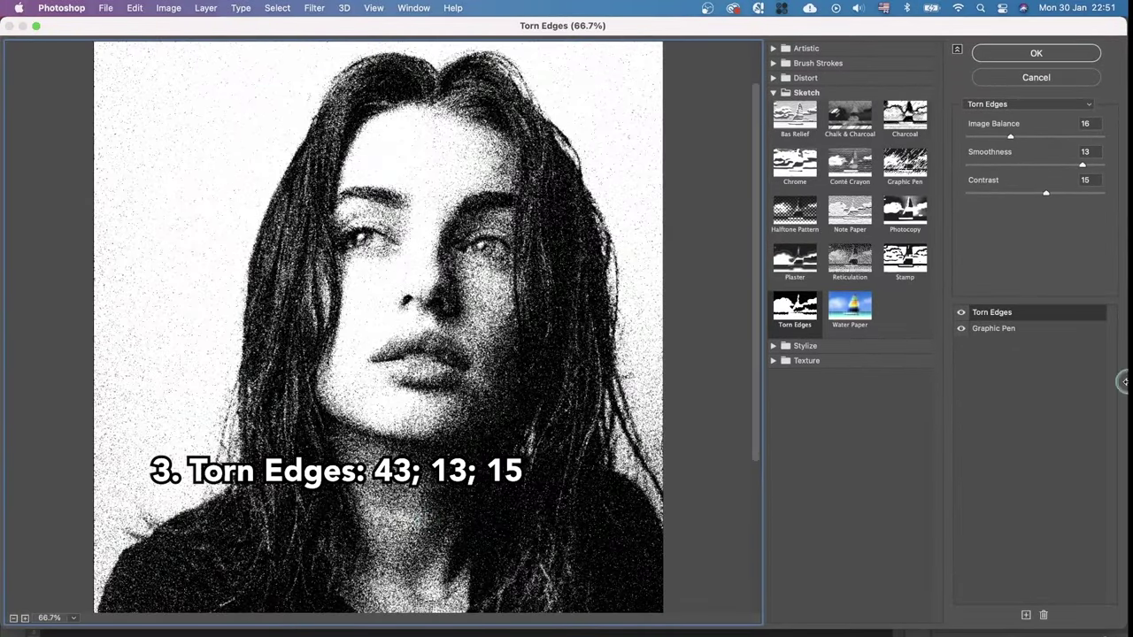
- Add a Stamp effect layer with Light/Dark Balance 3 and Smoothness 8
{"action": "left_click", "coordinate": [1028, 617]}
{"action": "left_click", "coordinate": [903, 254]}
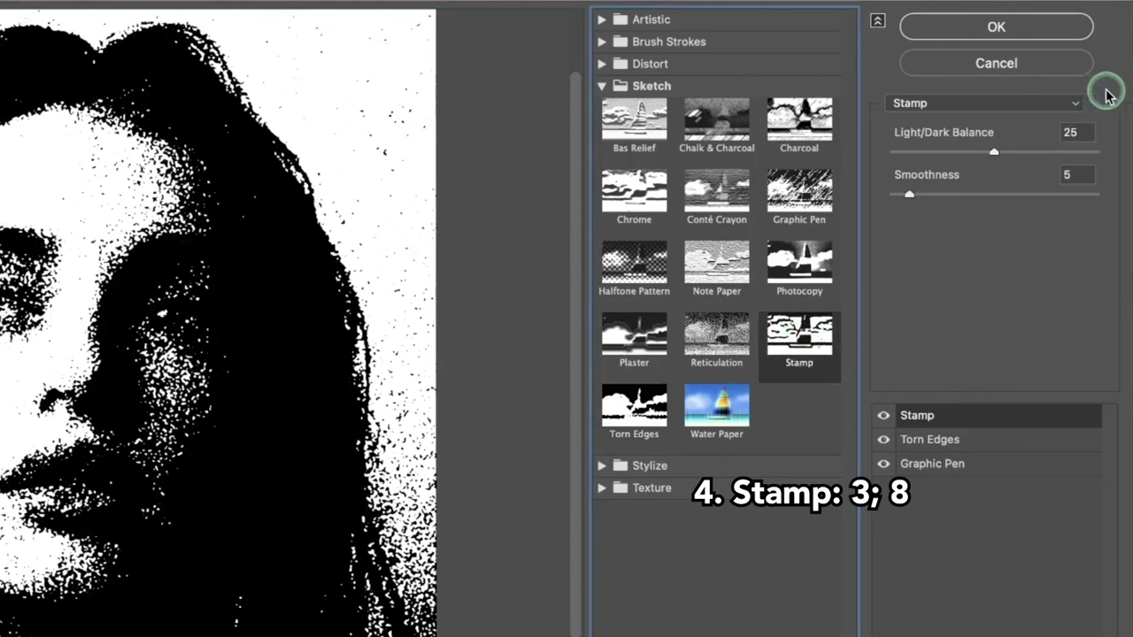
{"action": "double_click", "coordinate": [1077, 132]}
{"action": "type", "text": "3"}
{"action": "double_click", "coordinate": [1078, 175]}
{"action": "type", "text": "8"}
{"action": "left_click", "coordinate": [218, 501]}
- Compare higher Stamp Smoothness values up to 42, return to a low value, and view at 50%
{"action": "mouse_move", "coordinate": [320, 614]}
{"action": "left_mouse_down"}
{"action": "mouse_move", "coordinate": [329, 316]}
{"action": "mouse_move", "coordinate": [318, 625]}
{"action": "left_mouse_up"}
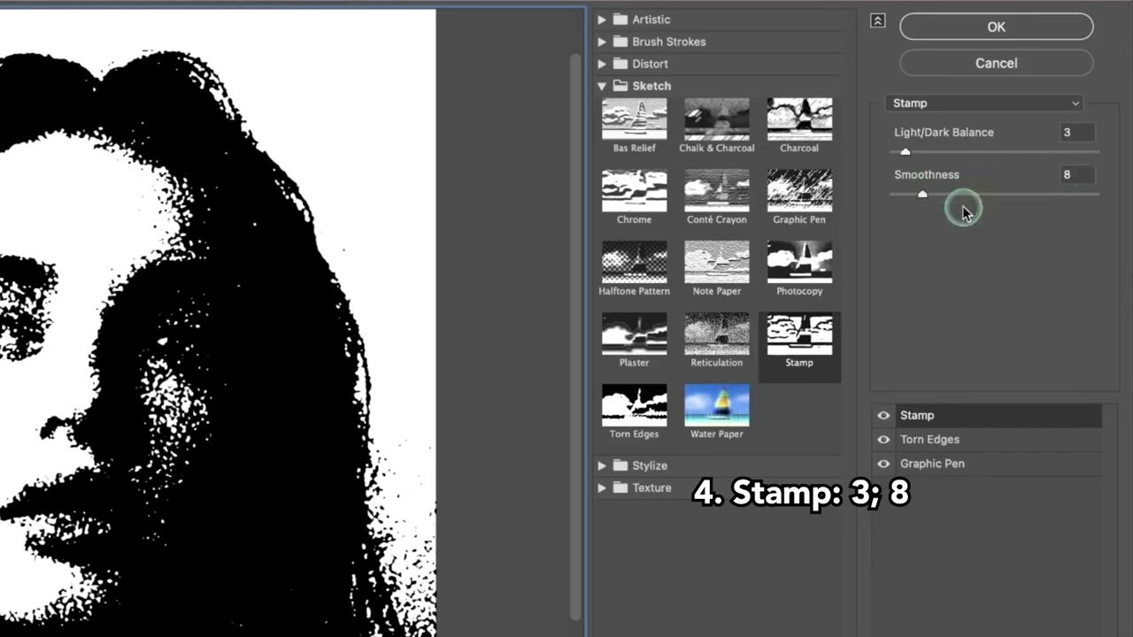
{"action": "left_click", "coordinate": [936, 192]}
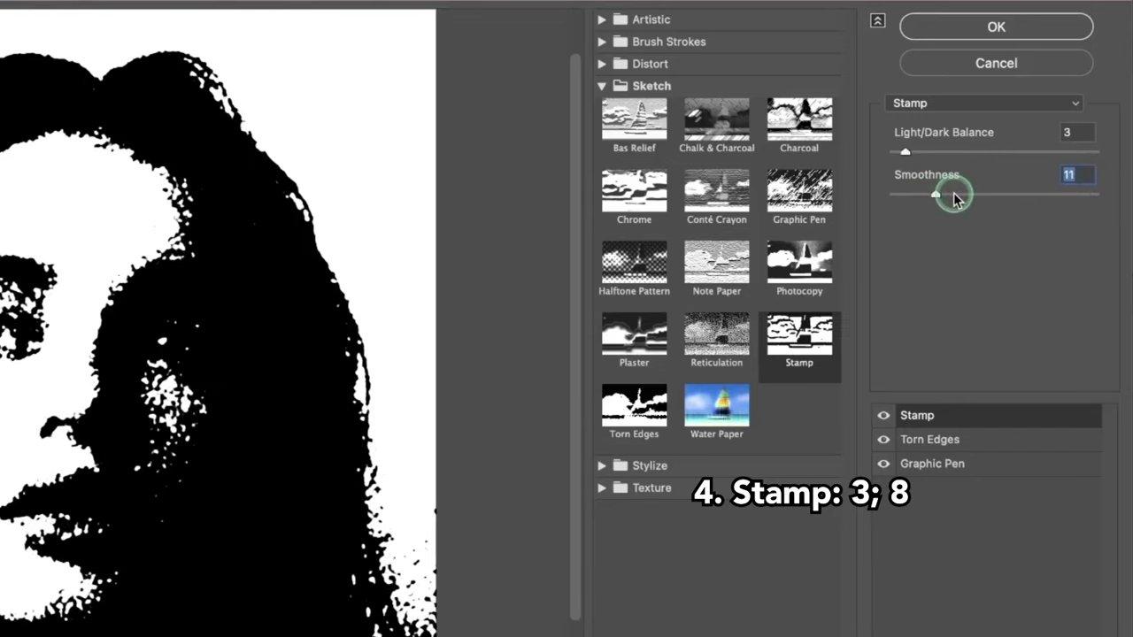
{"action": "left_click", "coordinate": [955, 194]}
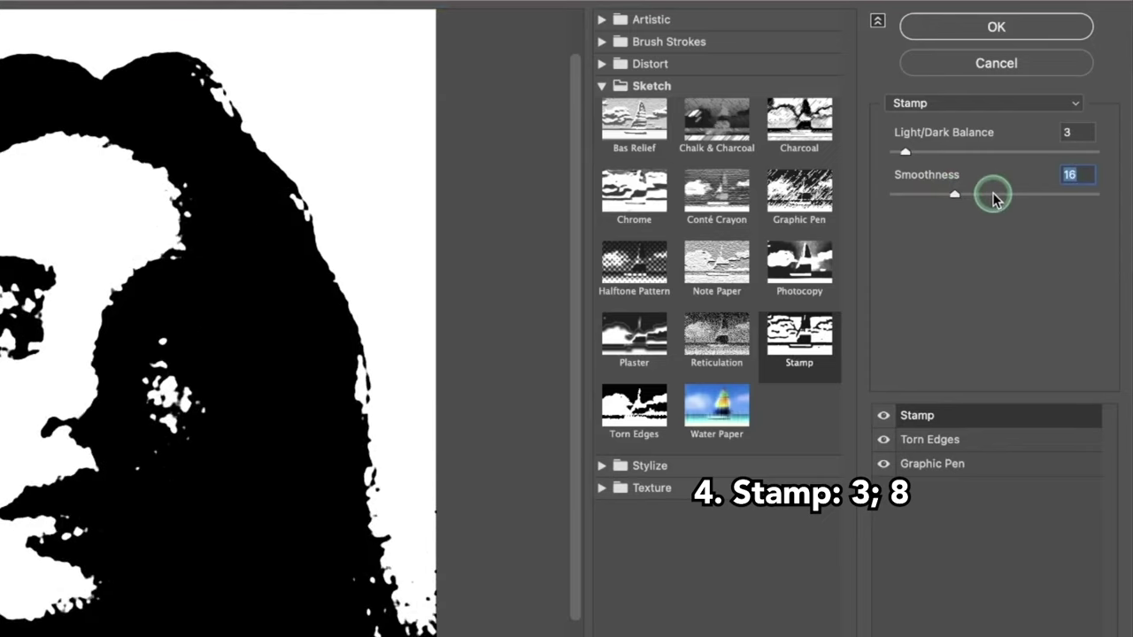
{"action": "left_click_drag", "start_coordinate": [994, 196], "coordinate": [1012, 195]}
{"action": "left_click_drag", "start_coordinate": [253, 185], "coordinate": [243, 532]}
{"action": "left_click", "coordinate": [1059, 194]}
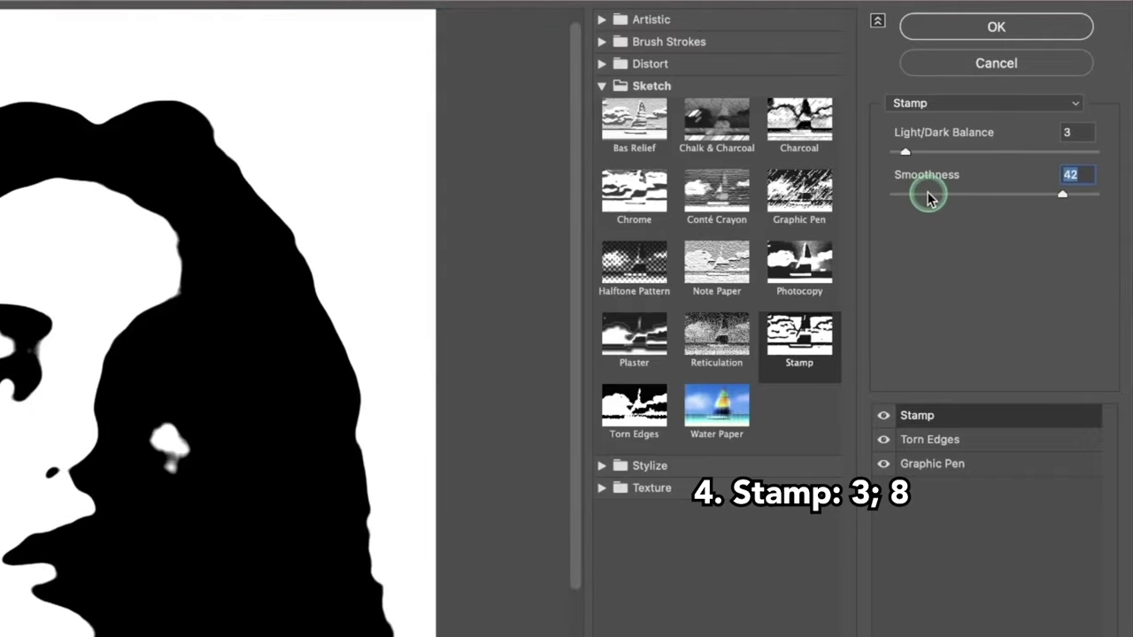
{"action": "left_click_drag", "start_coordinate": [929, 198], "coordinate": [913, 194]}
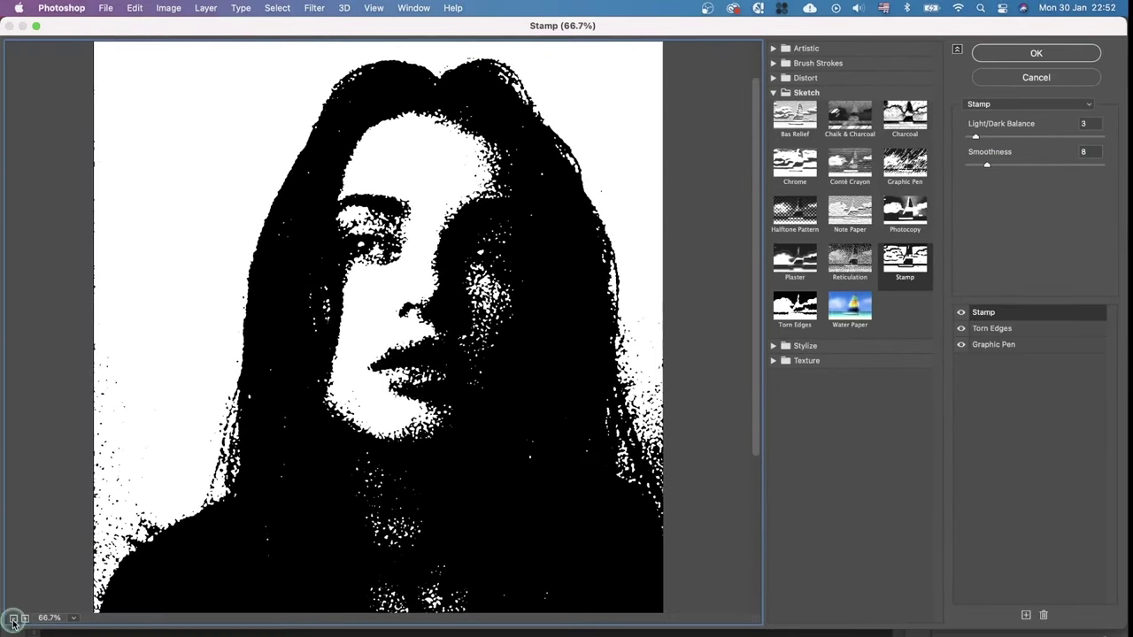
{"action": "left_click", "coordinate": [14, 619]}
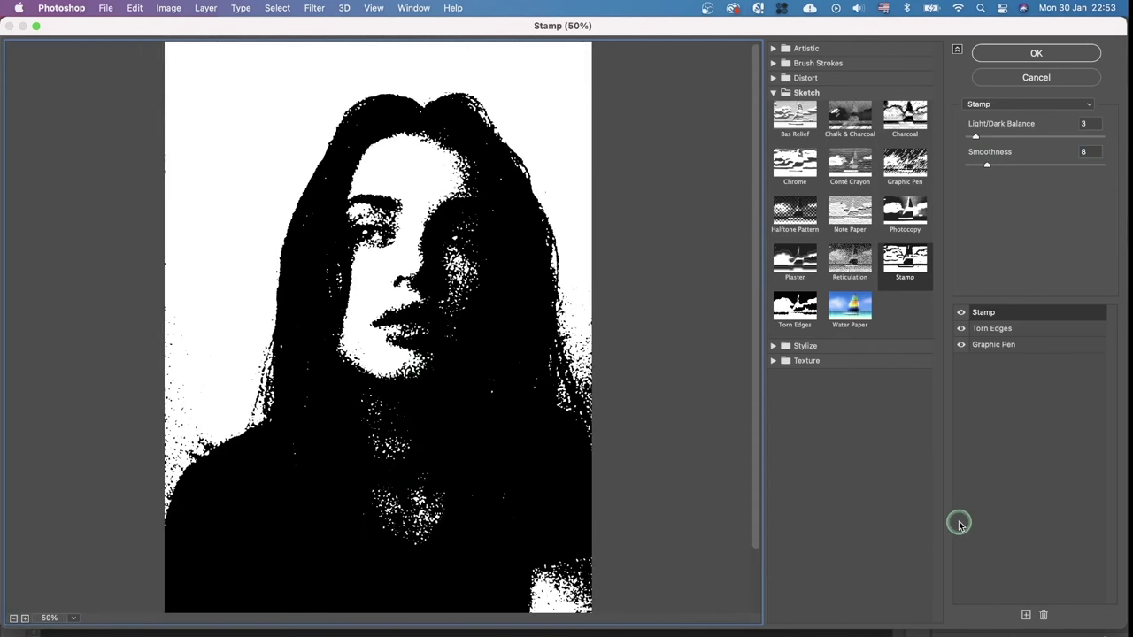
- Delete the extra Stamp effect layer and apply the Stamp, Torn Edges and Graphic Pen stack
{"action": "left_click", "coordinate": [1027, 616]}
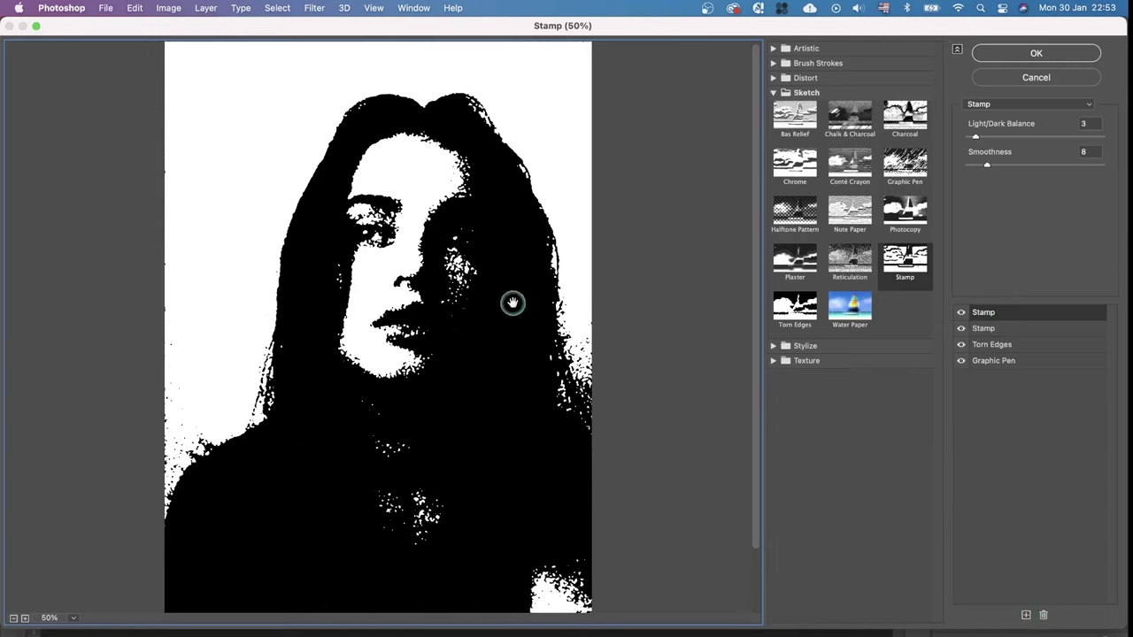
{"action": "left_click", "coordinate": [1043, 616]}
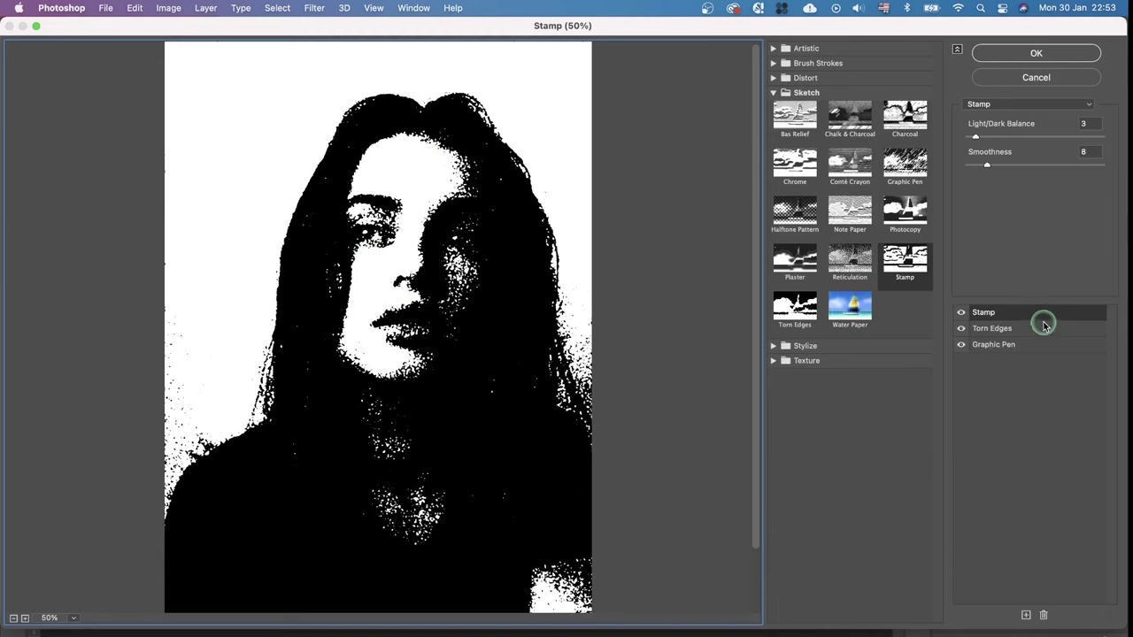
{"action": "left_click", "coordinate": [1044, 53]}
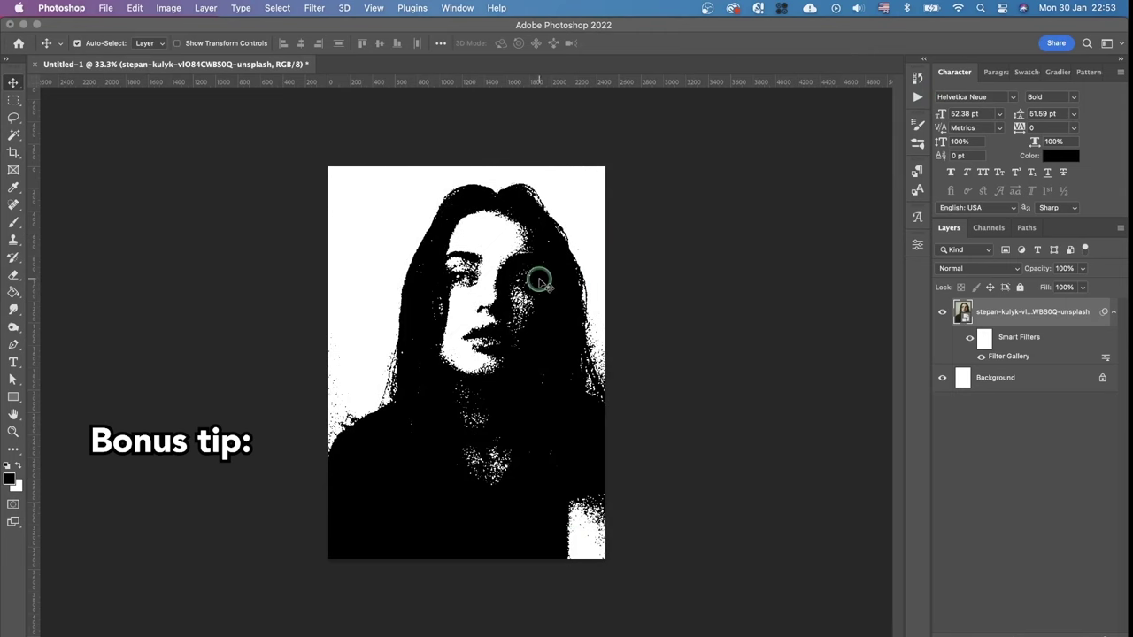
- Duplicate the filtered portrait layer and turn off the copy's Smart Filters
{"action": "key", "text": "super+plus"}
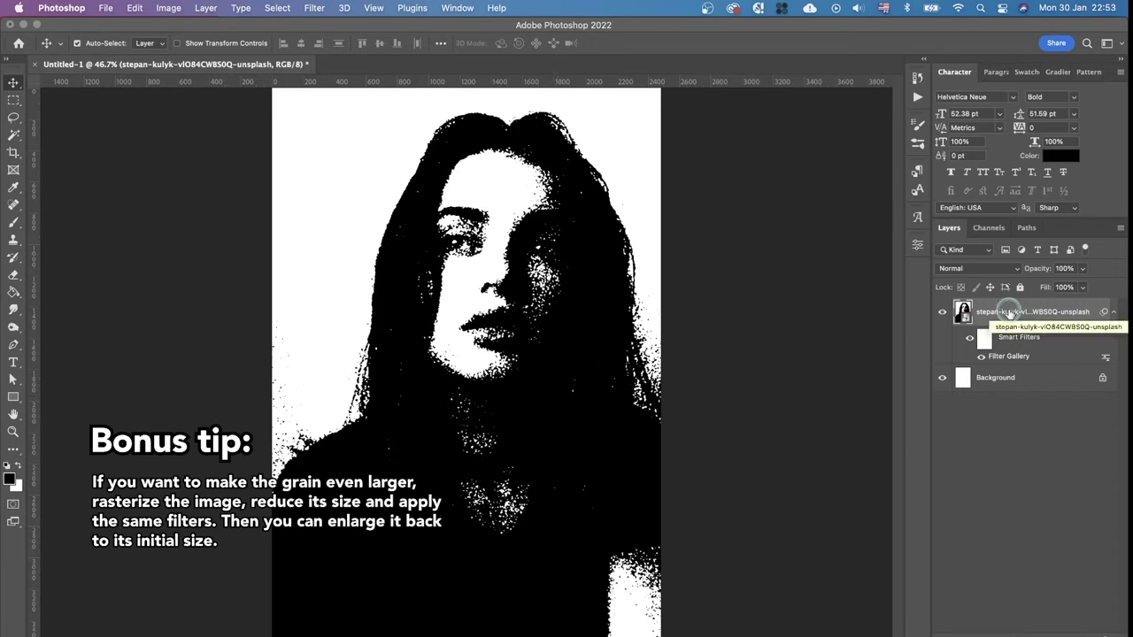
{"action": "key", "text": "super+j"}
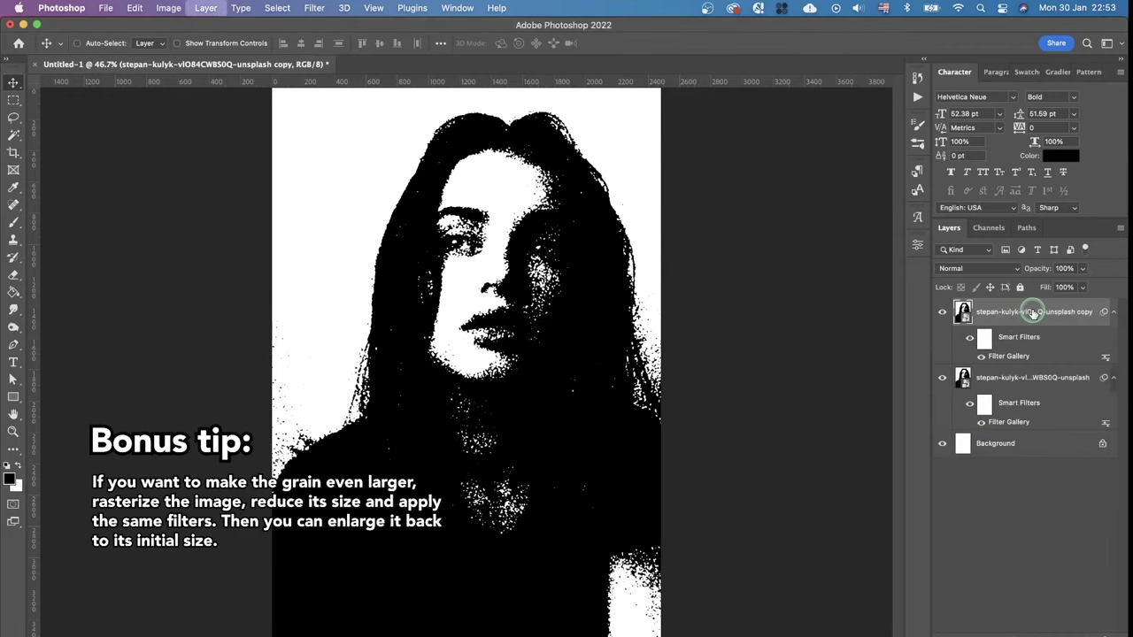
{"action": "left_click", "coordinate": [970, 337]}
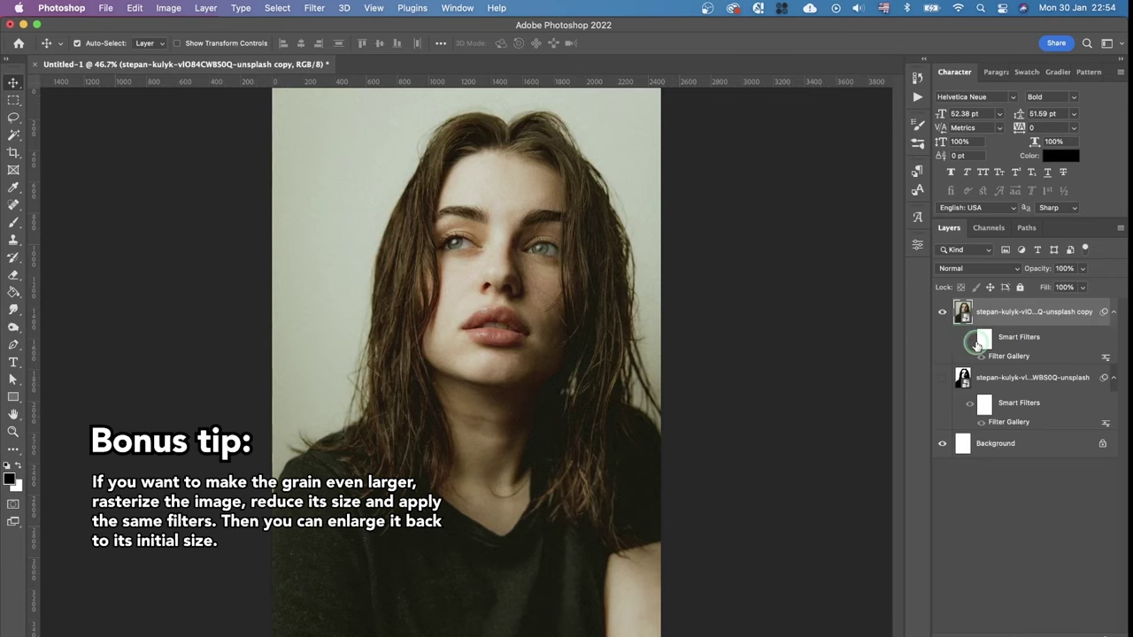
- Rasterize the copy layer and scale it down to about 45% of its size
{"action": "right_click", "coordinate": [1017, 324]}
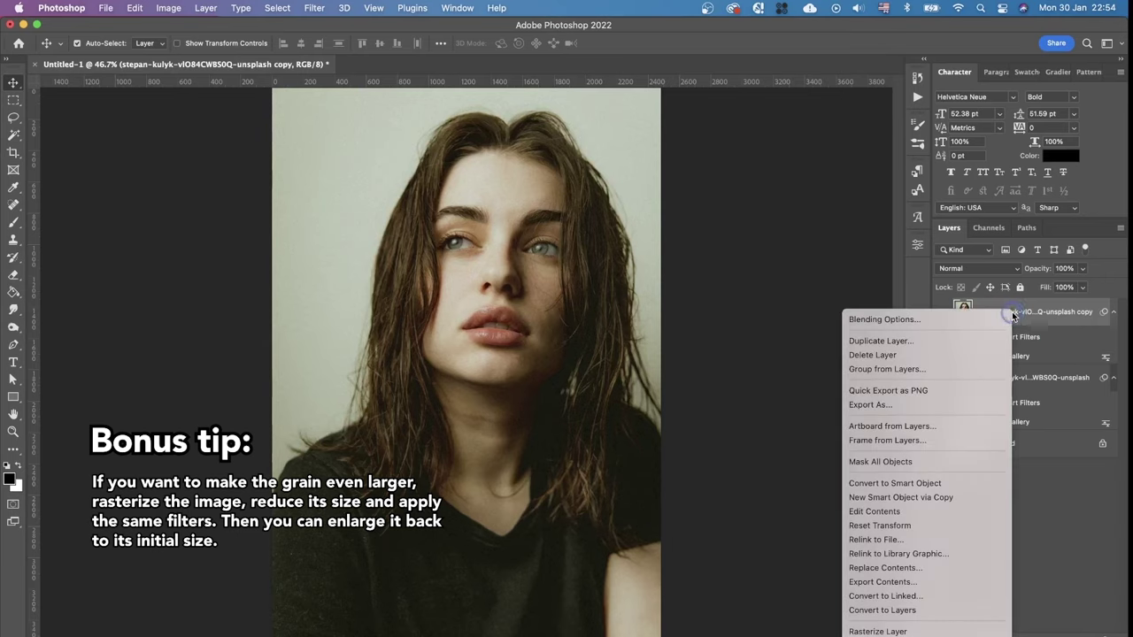
{"action": "left_click", "coordinate": [910, 632]}
{"action": "key", "text": "super+t"}
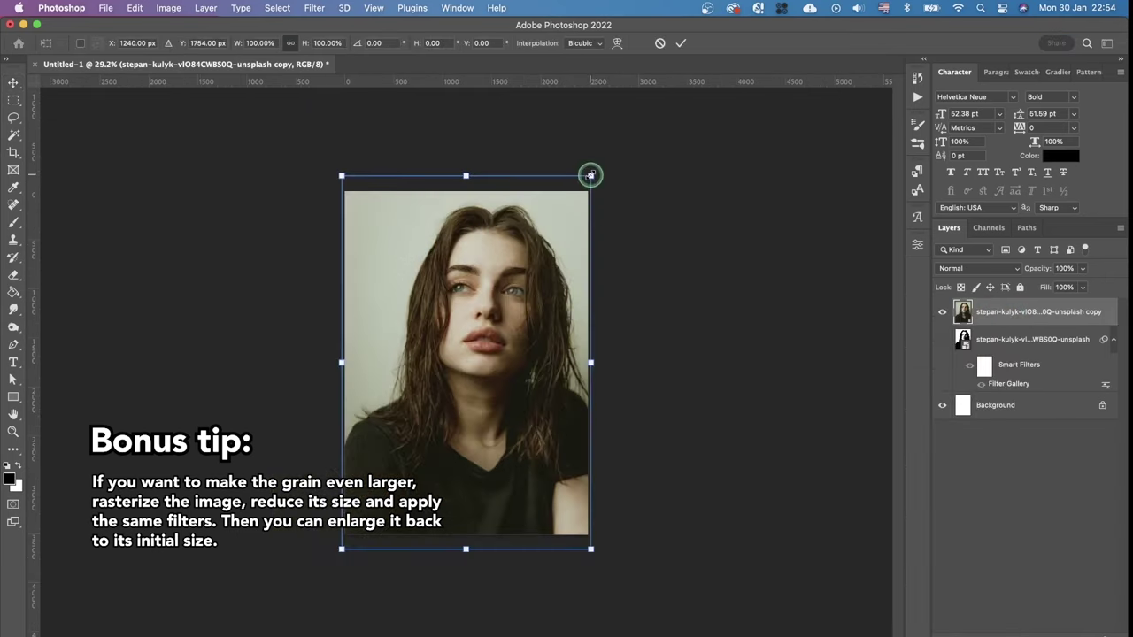
{"action": "left_click_drag", "start_coordinate": [590, 175], "coordinate": [521, 276]}
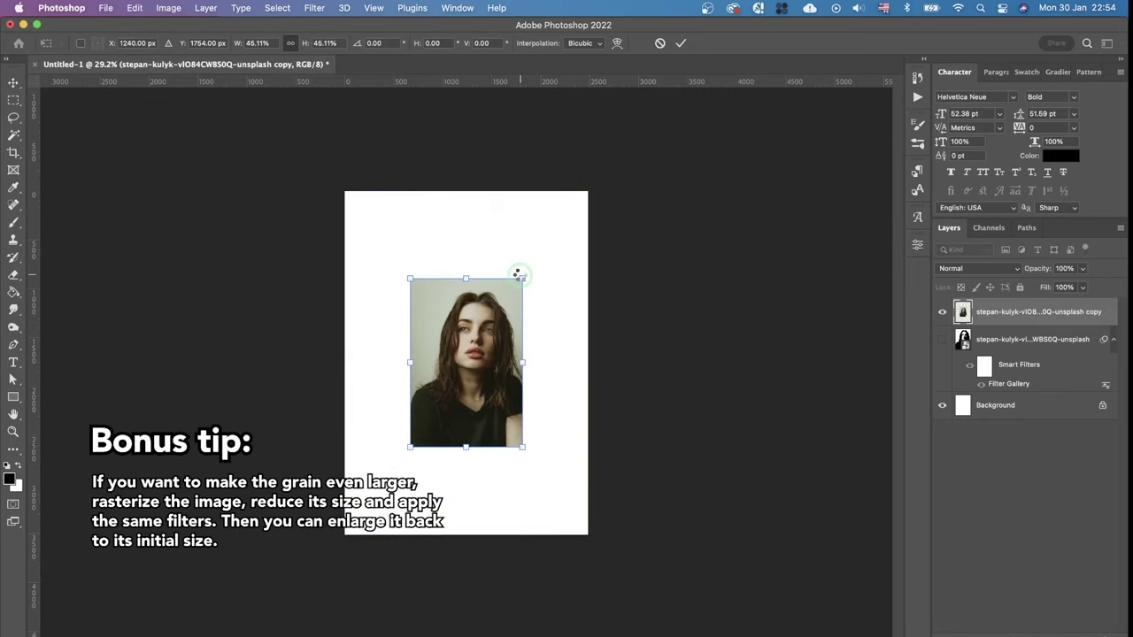
- Commit the 45% resize and add a Stamp effect to the copy in Filter Gallery
{"action": "key", "text": "Return"}
{"action": "key", "text": "super+equal"}
{"action": "key", "text": "super+equal"}
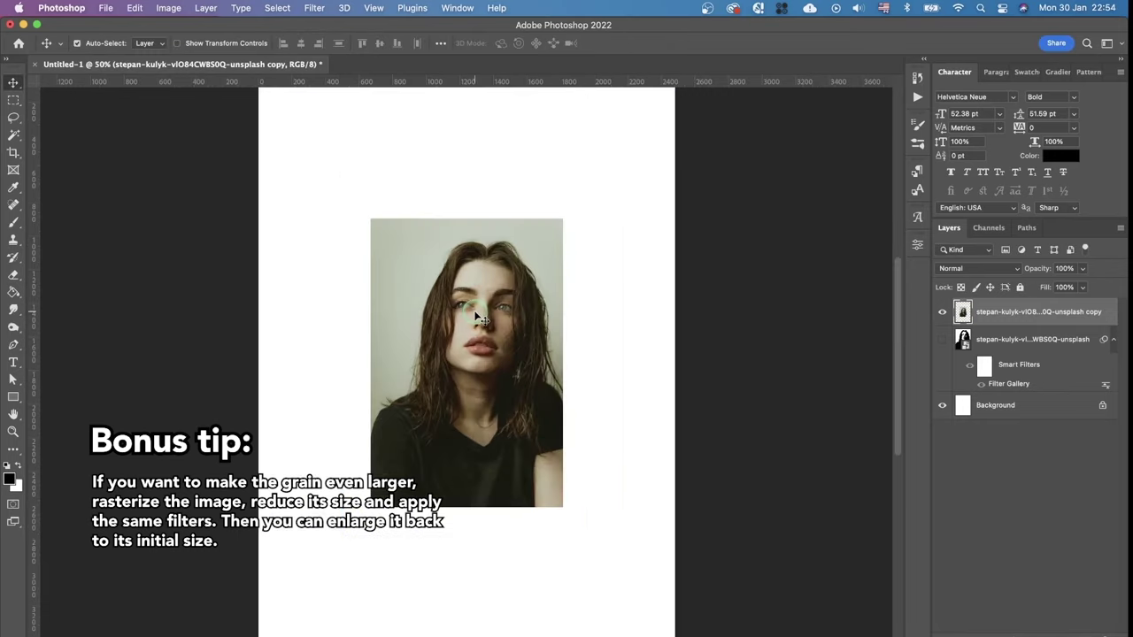
{"action": "left_click", "coordinate": [316, 9]}
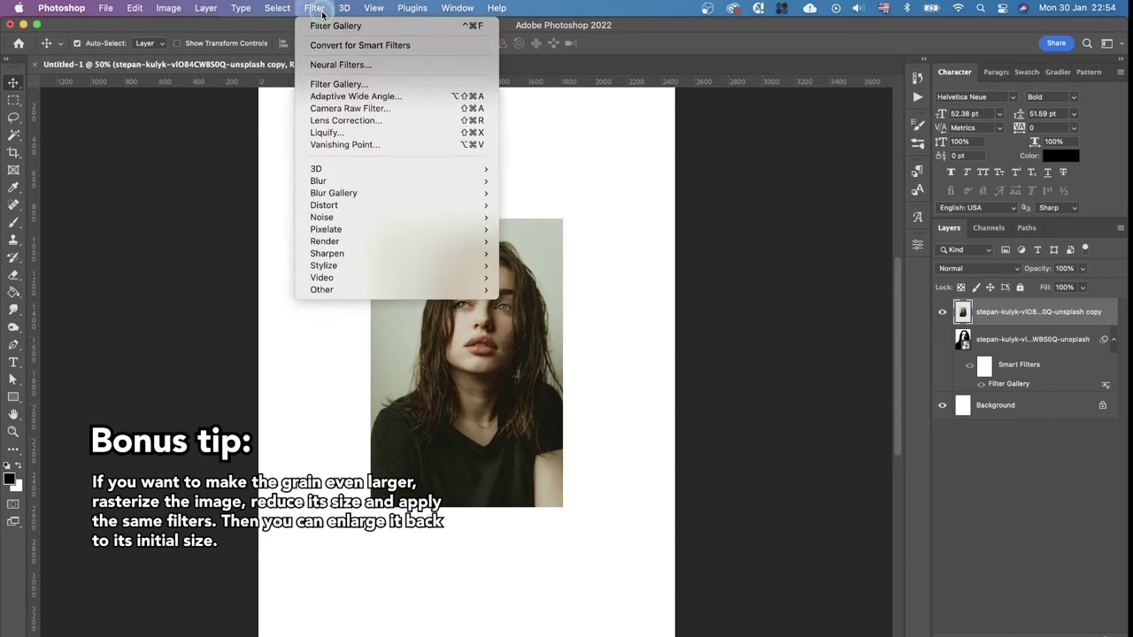
{"action": "left_click", "coordinate": [352, 89]}
{"action": "left_click_drag", "start_coordinate": [981, 312], "coordinate": [1001, 313]}
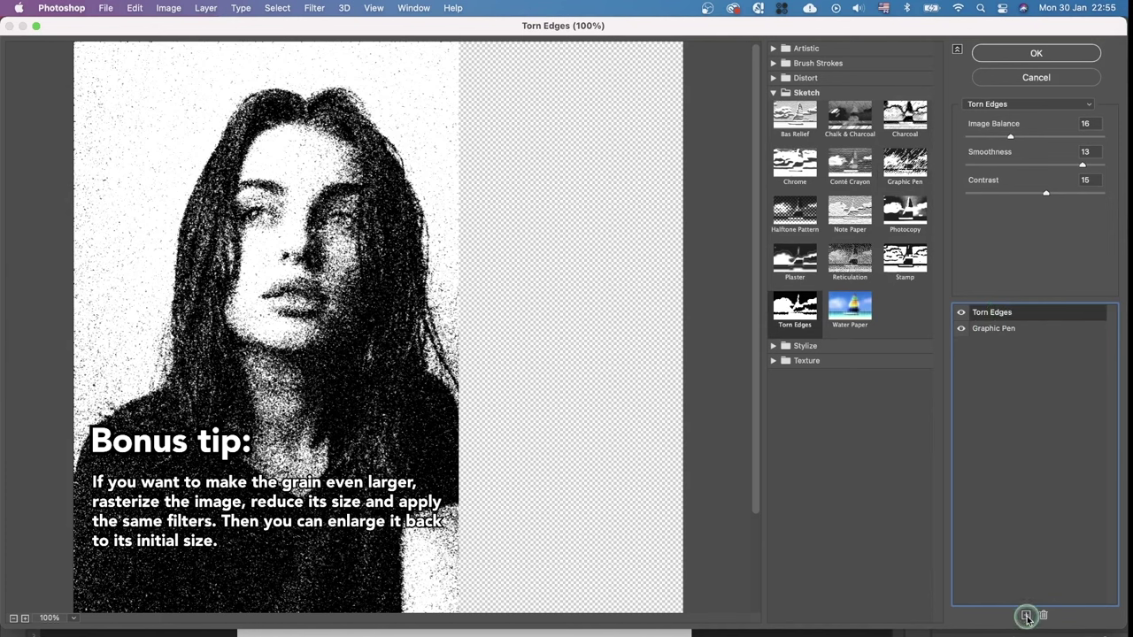
{"action": "left_click", "coordinate": [1026, 614]}
{"action": "left_click", "coordinate": [903, 261]}
{"action": "left_click", "coordinate": [1041, 126]}
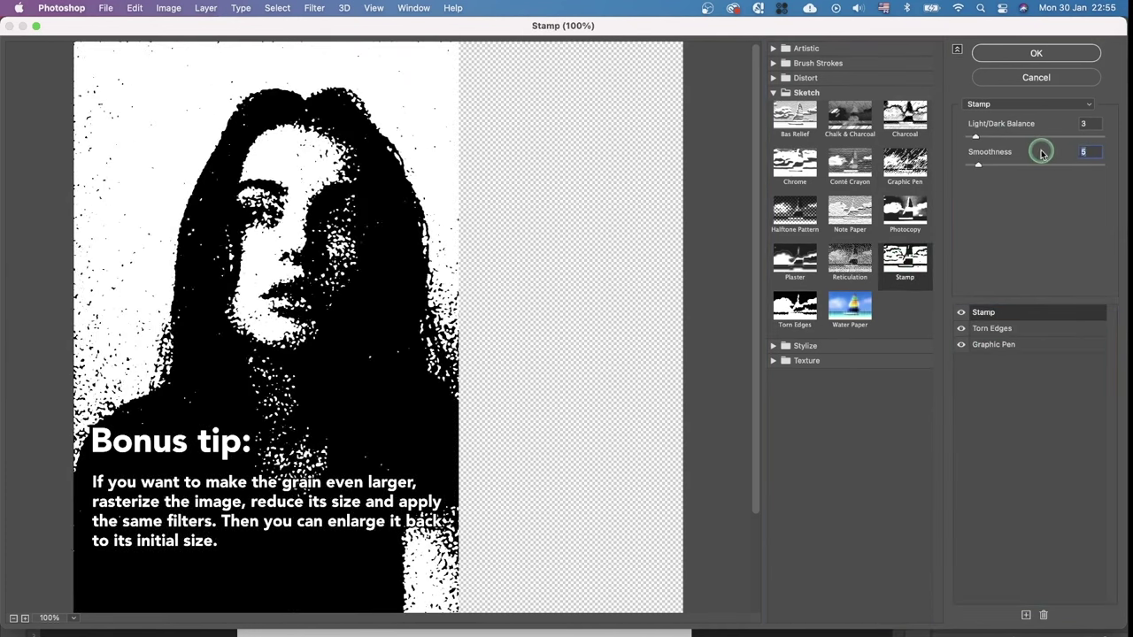
- Apply the effects to the small copy and toggle its visibility to compare with the full-size portrait
{"action": "left_click", "coordinate": [1027, 53]}
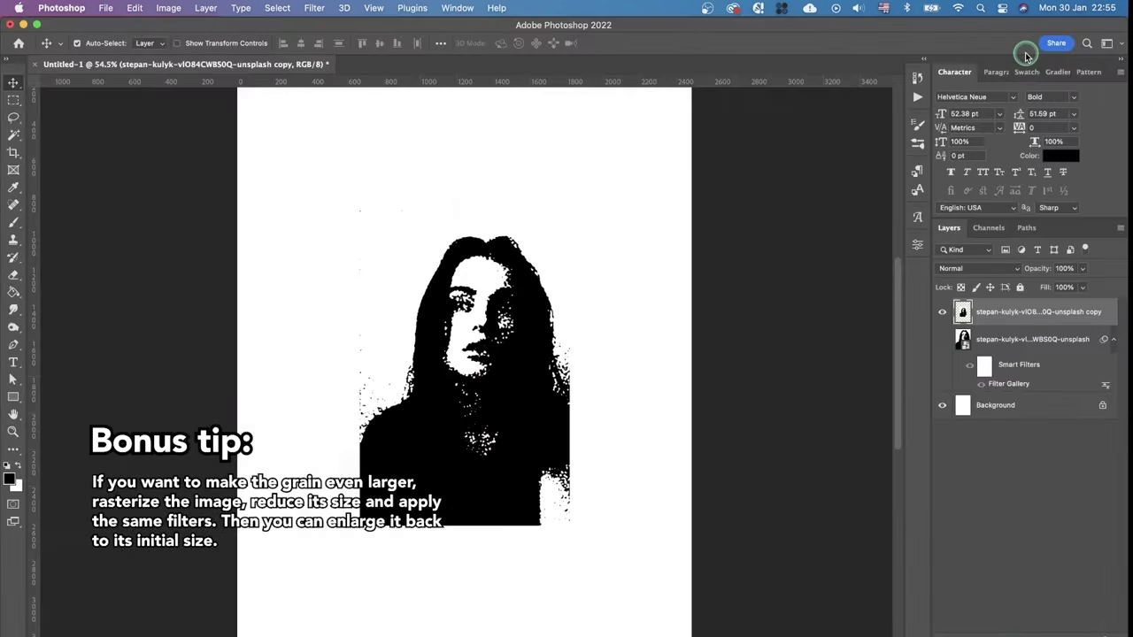
{"action": "left_click", "coordinate": [942, 312]}
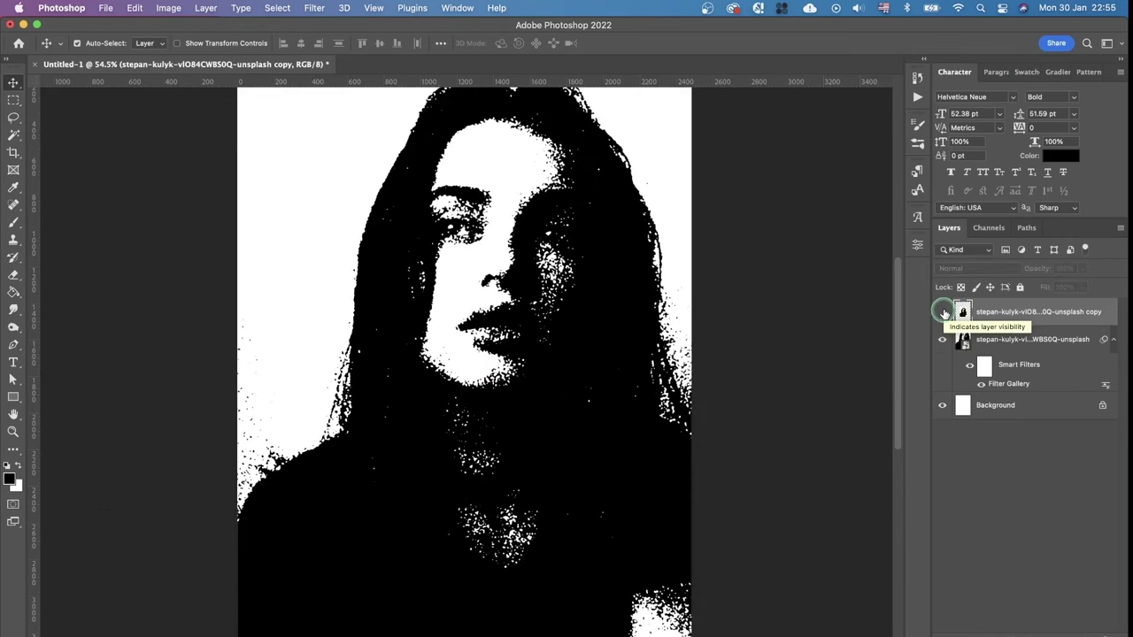
{"action": "left_click", "coordinate": [943, 311]}
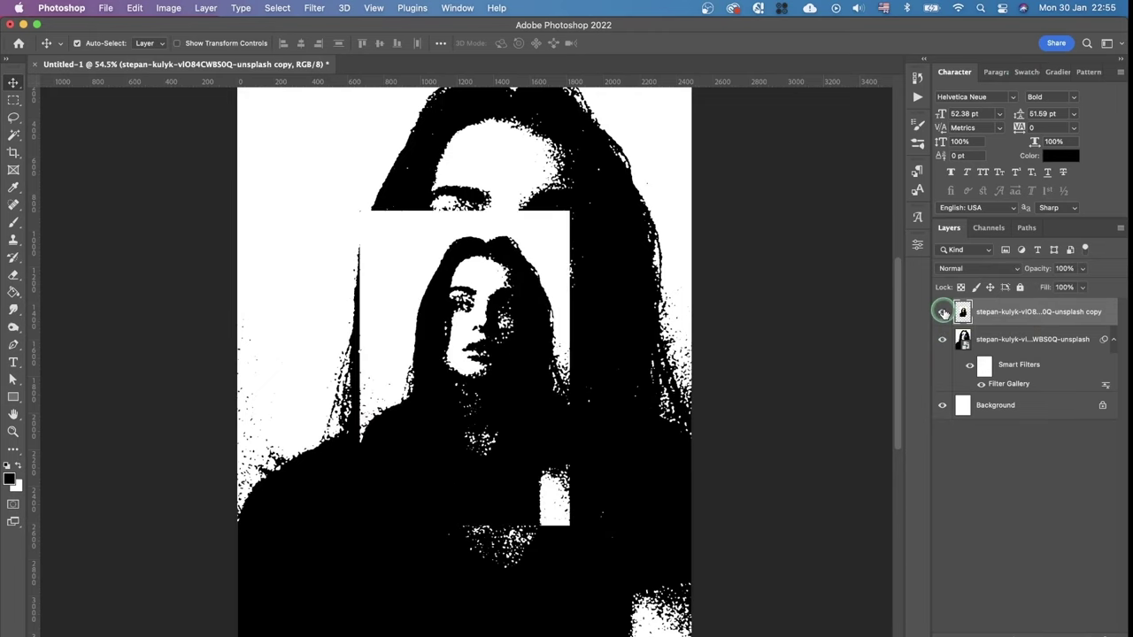
{"action": "scroll", "coordinate": [501, 304], "scroll_direction": "up", "scroll_amount": 5}
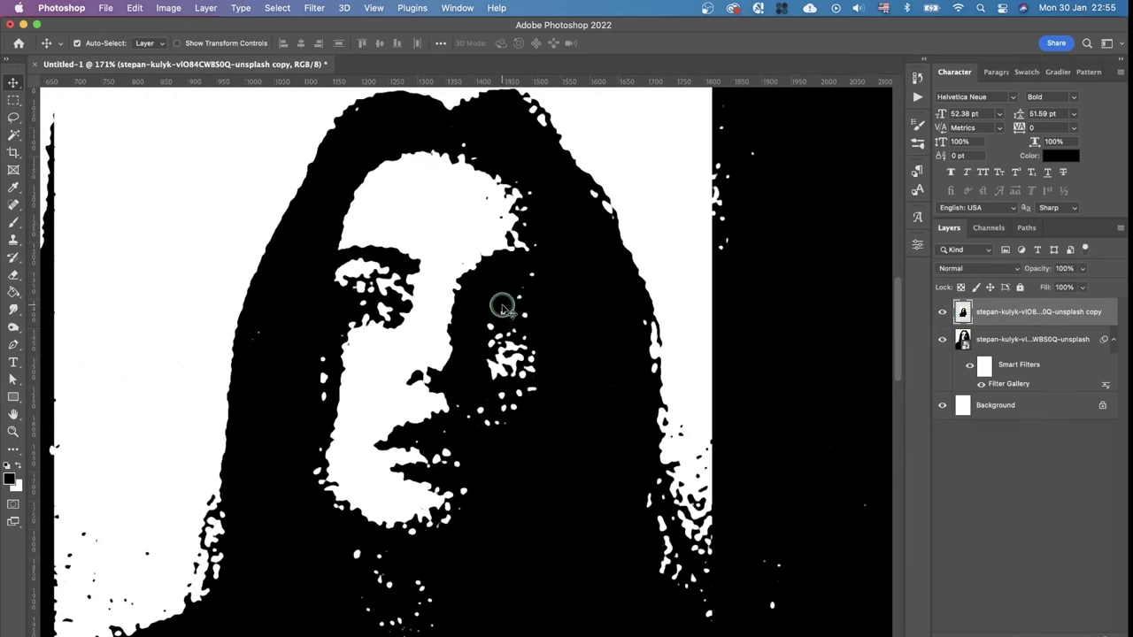
{"action": "scroll", "coordinate": [480, 435], "scroll_direction": "down", "scroll_amount": 5}
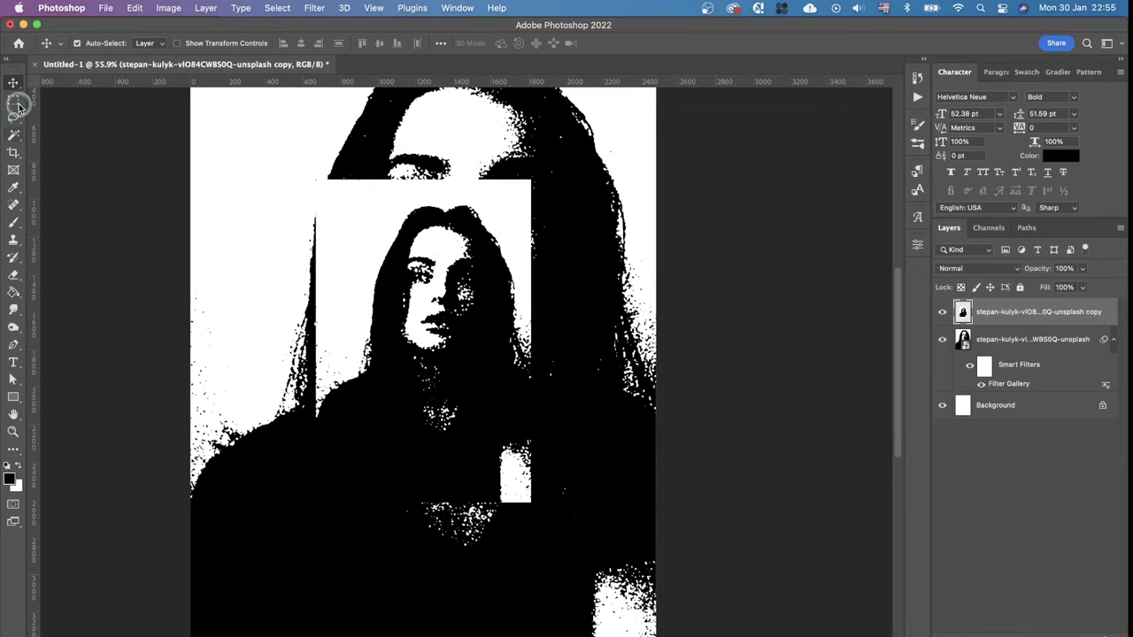
{"action": "scroll", "coordinate": [442, 328], "scroll_direction": "down", "scroll_amount": 2}
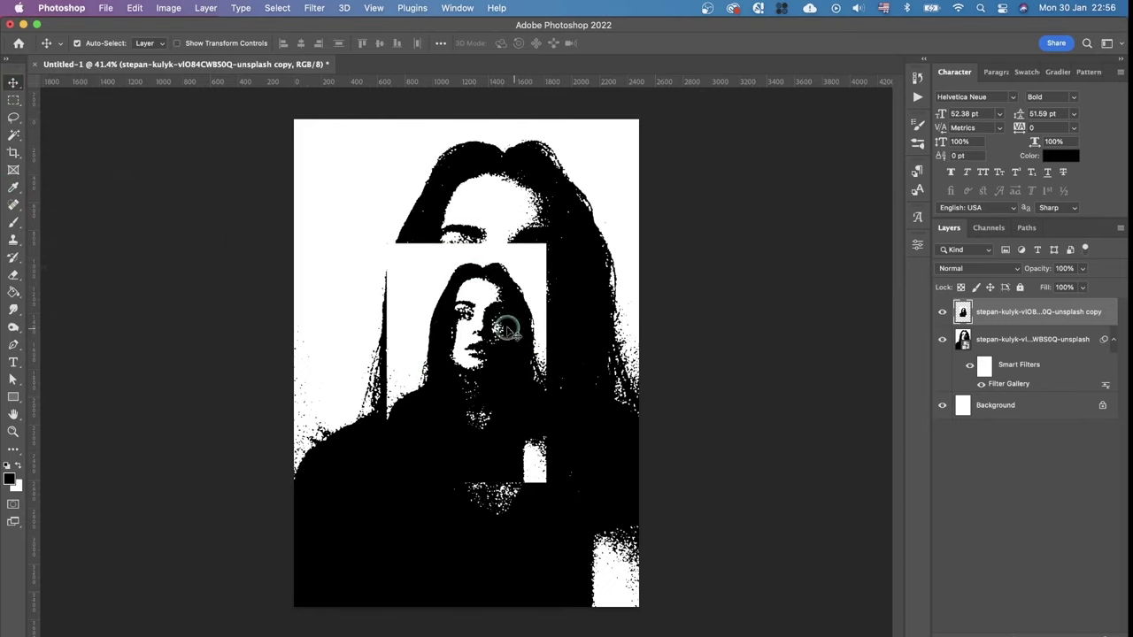
- Scale the small stamped copy up about 195% so it covers the whole page
{"action": "key", "text": "super+t"}
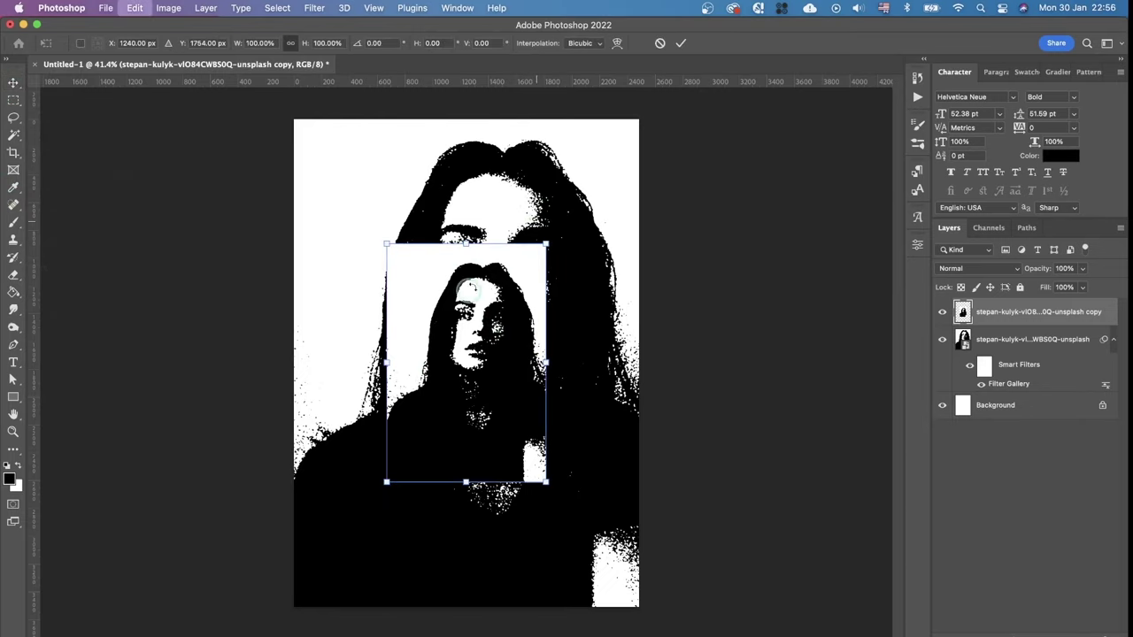
{"action": "left_click_drag", "start_coordinate": [549, 240], "coordinate": [638, 139]}
{"action": "key", "text": "Return"}
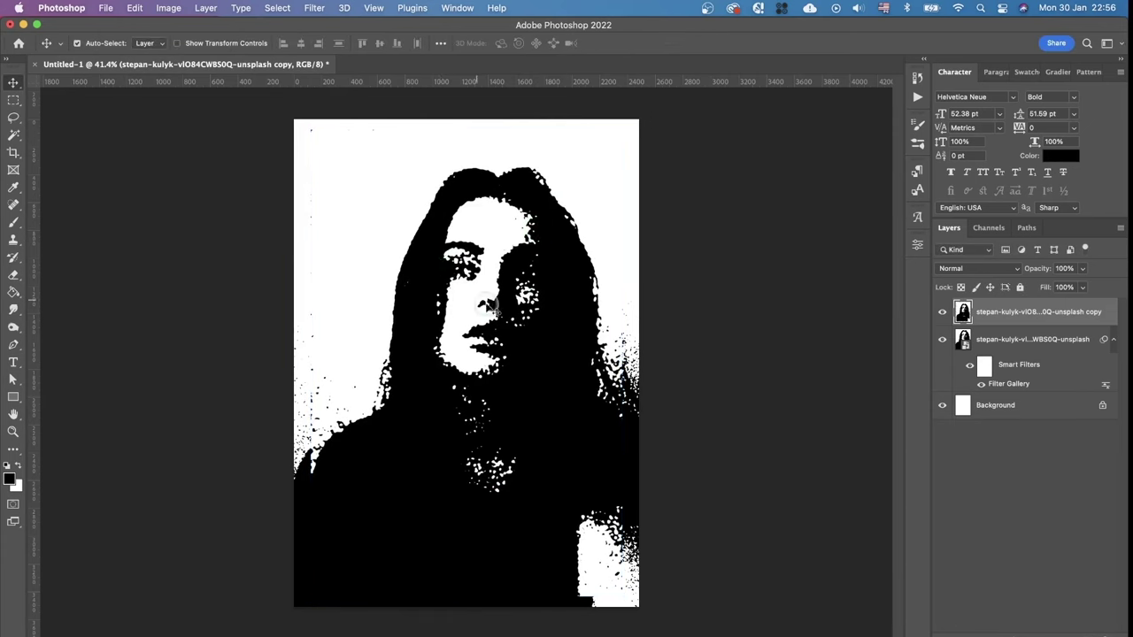
{"action": "scroll", "coordinate": [506, 307], "scroll_direction": "up", "scroll_amount": 2}
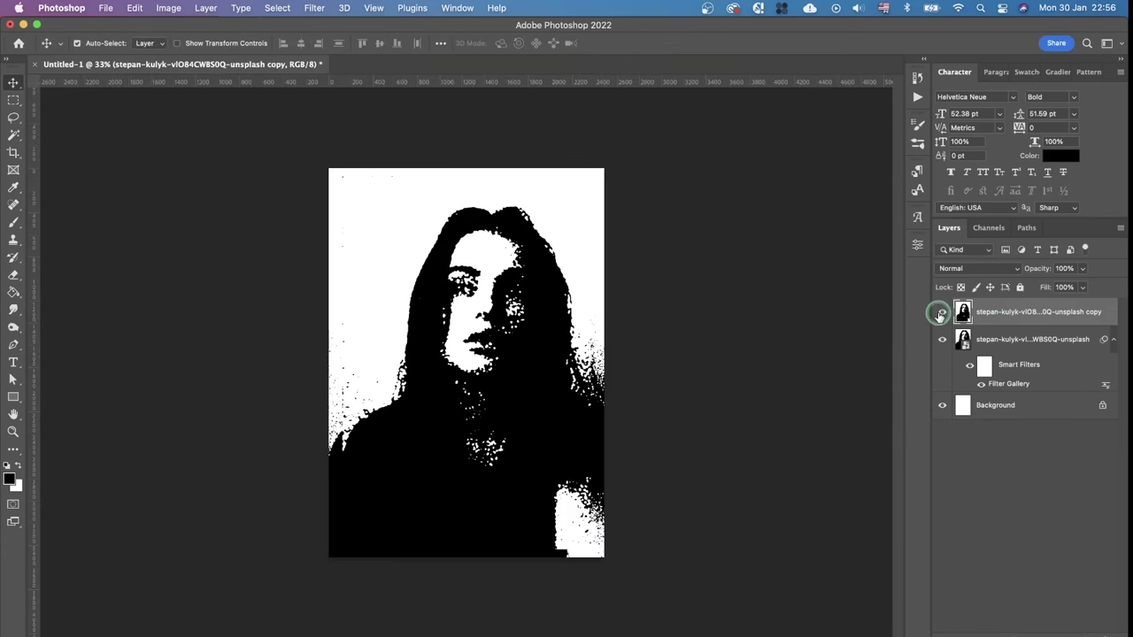